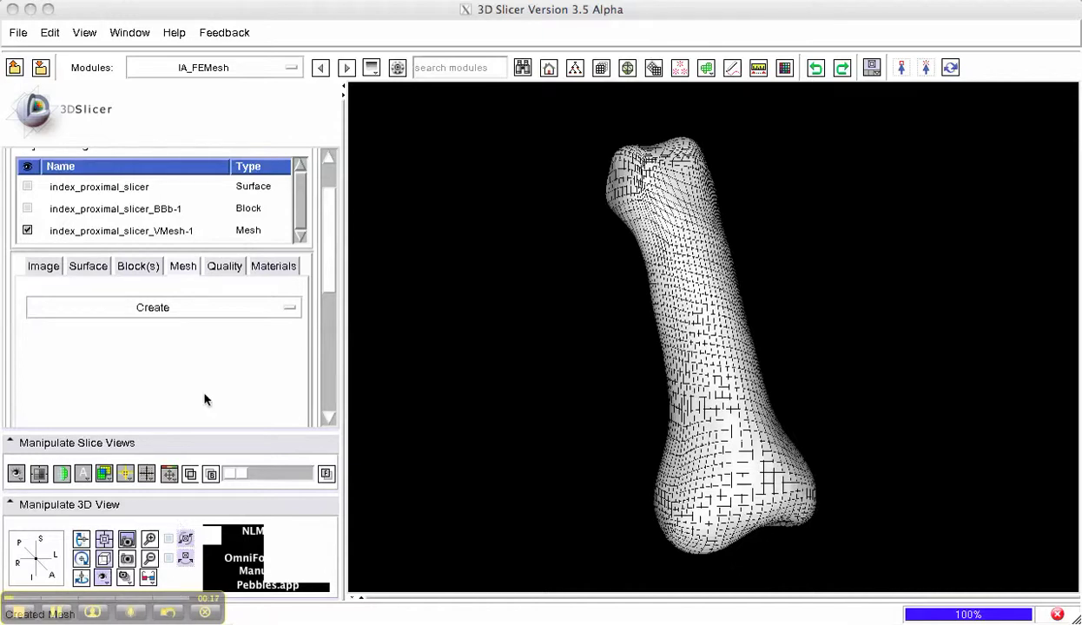
- Bring up the hexahedral mesh index_proximal_slicer_VMesh-1 of the proximal index bone in 3D
click(266, 270)
- Choose Image-Based as the material assignment method in the Materials tab
click(193, 308)
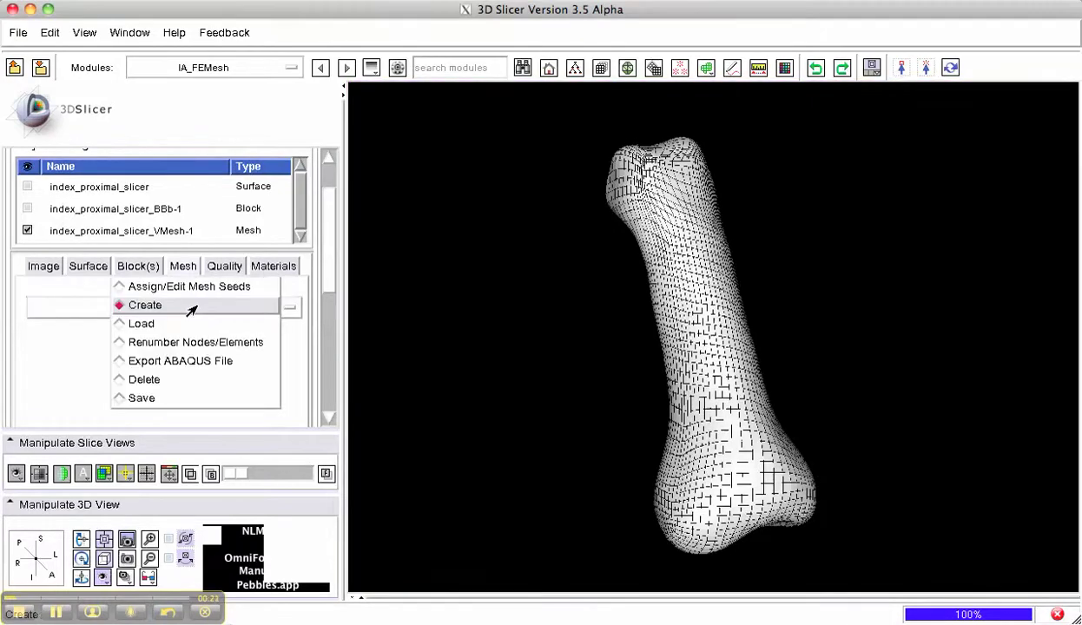
click(100, 364)
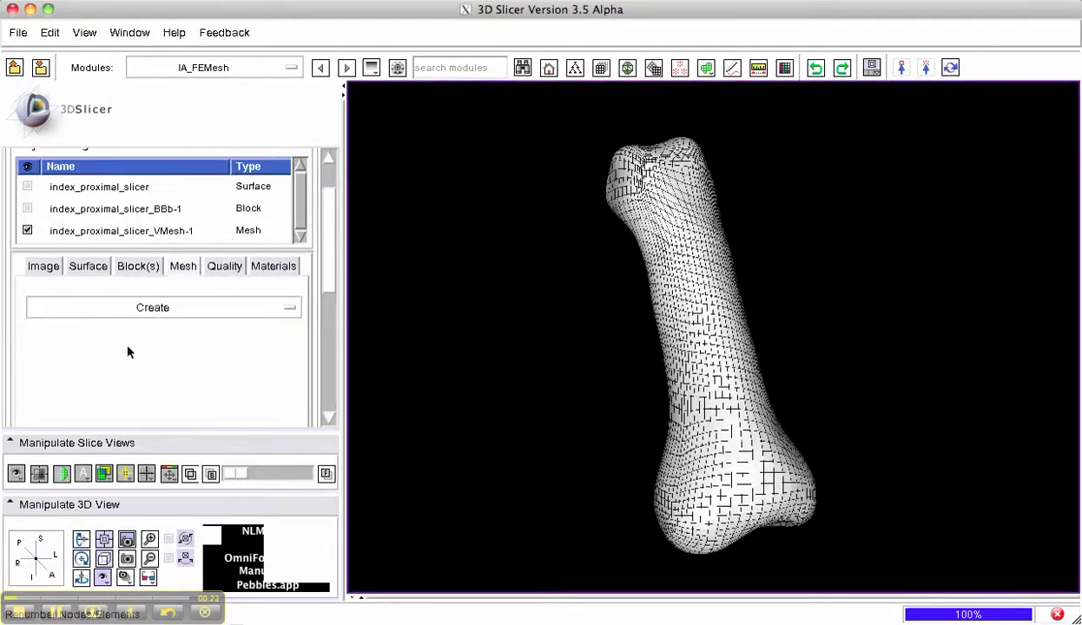
click(273, 268)
click(202, 306)
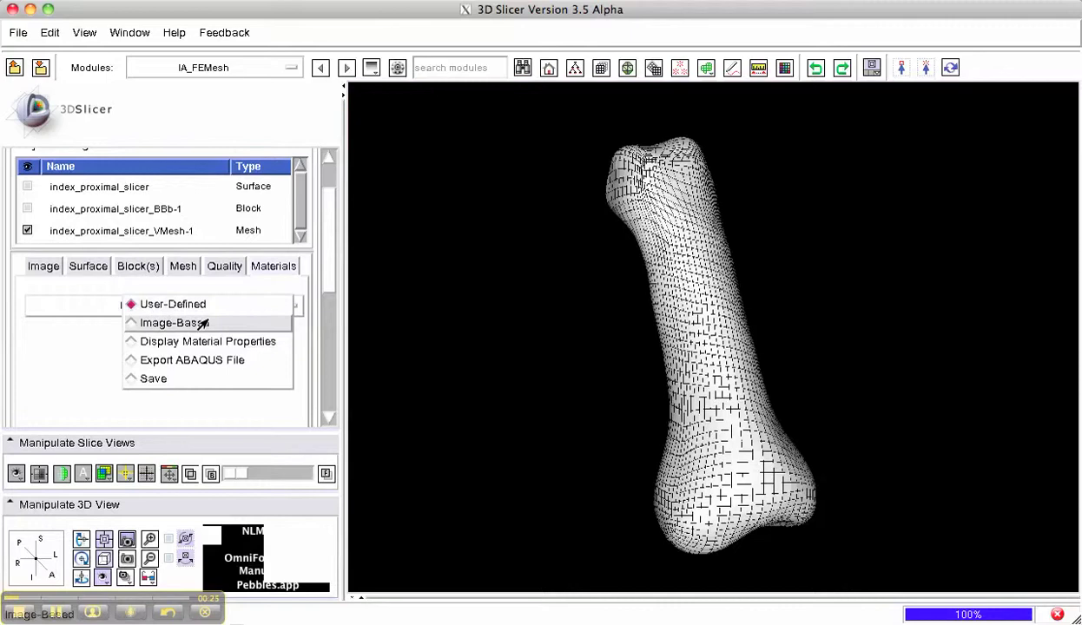
click(203, 323)
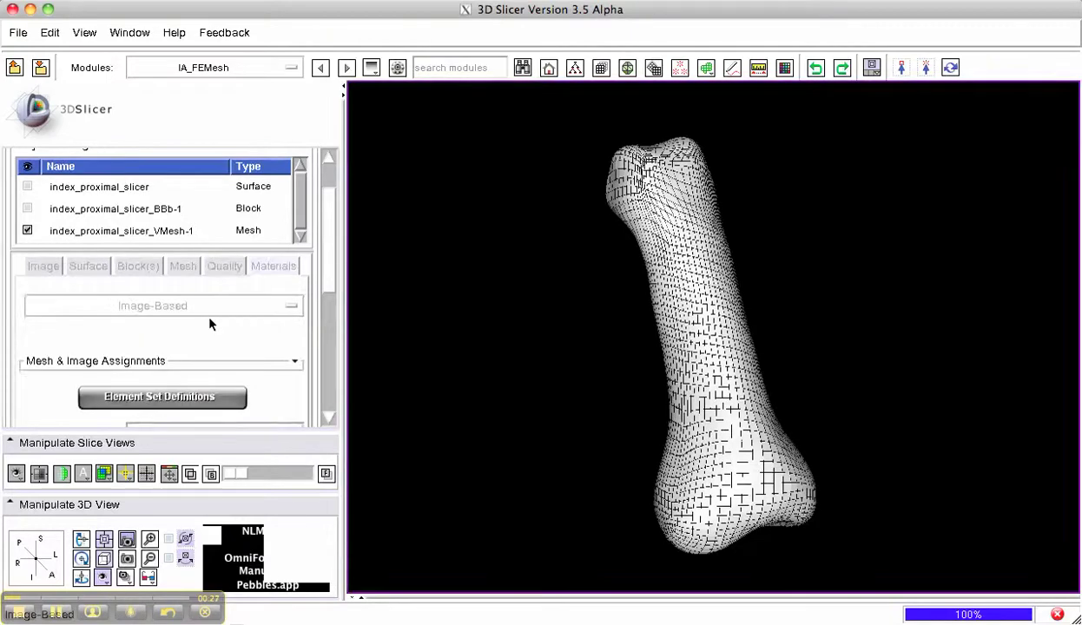
- Scroll through the Image-Based material options and cancel without applying
drag(330, 253, 331, 313)
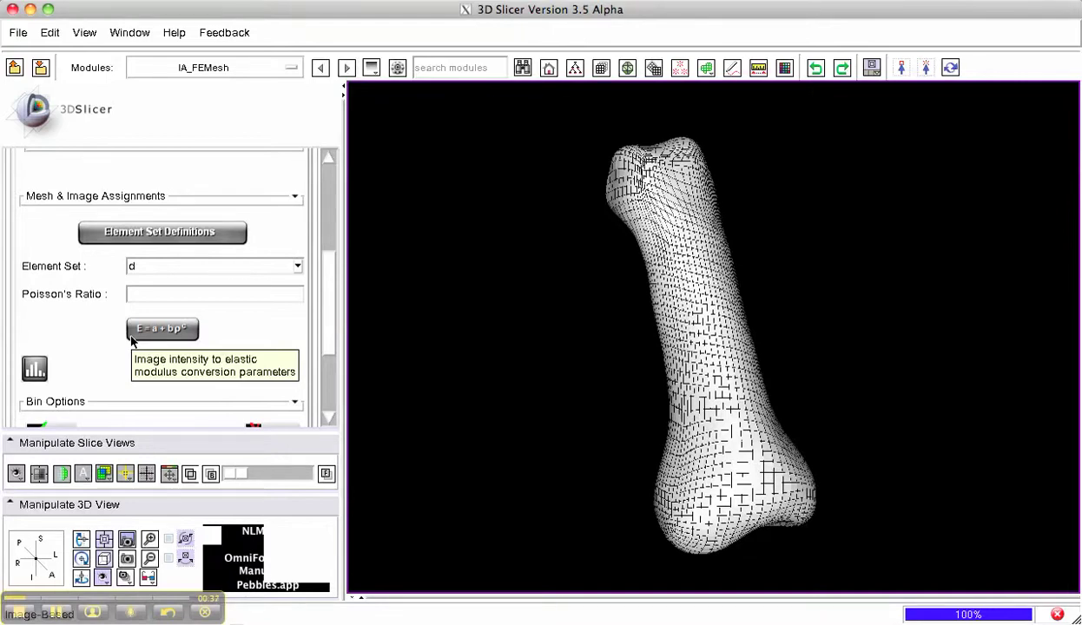
drag(327, 278, 295, 325)
click(278, 372)
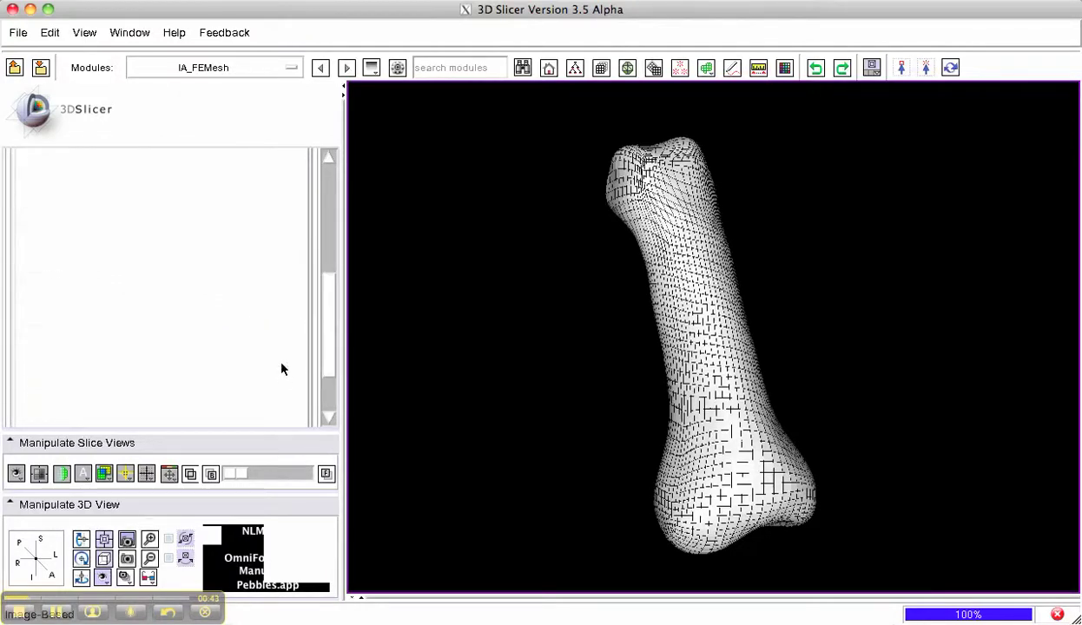
- Import the CT_hand.img MRML volume through the Image tab's Import option
drag(326, 347, 328, 266)
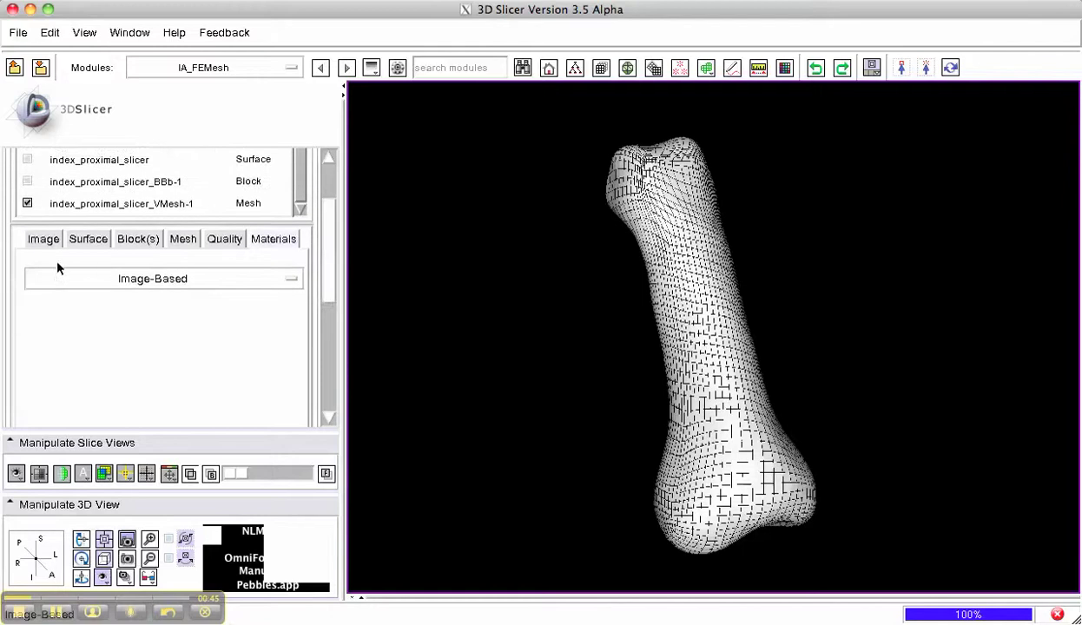
click(52, 242)
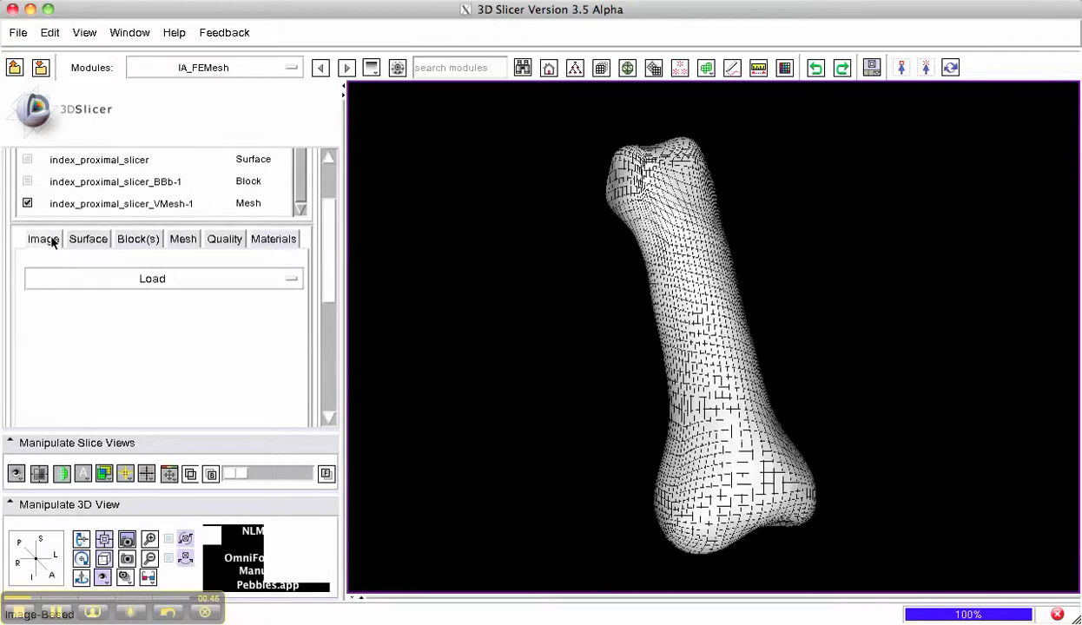
click(146, 271)
click(157, 293)
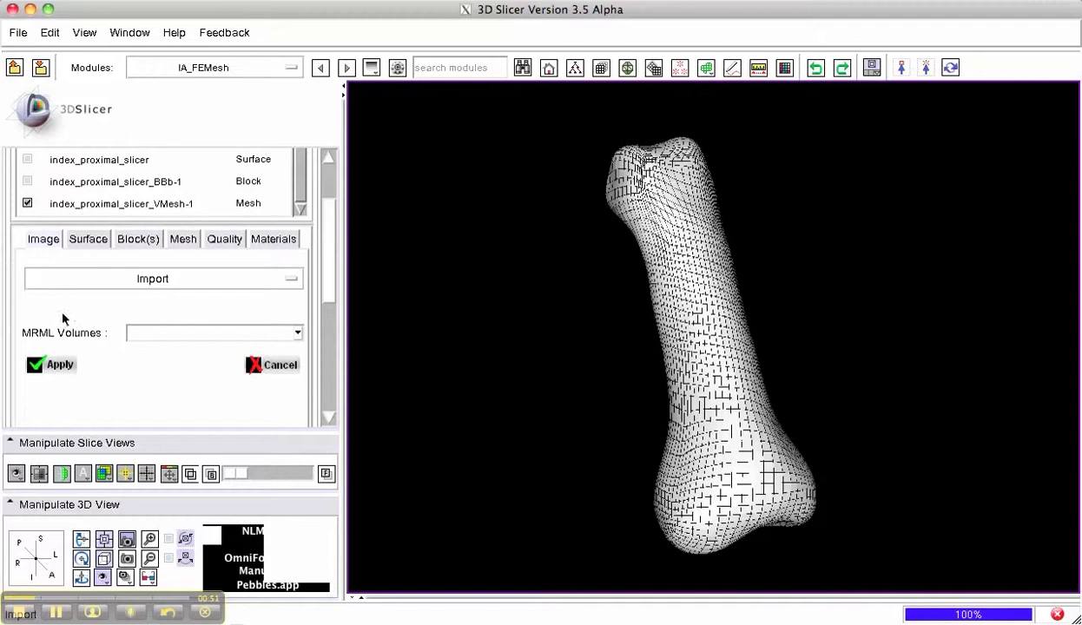
click(198, 336)
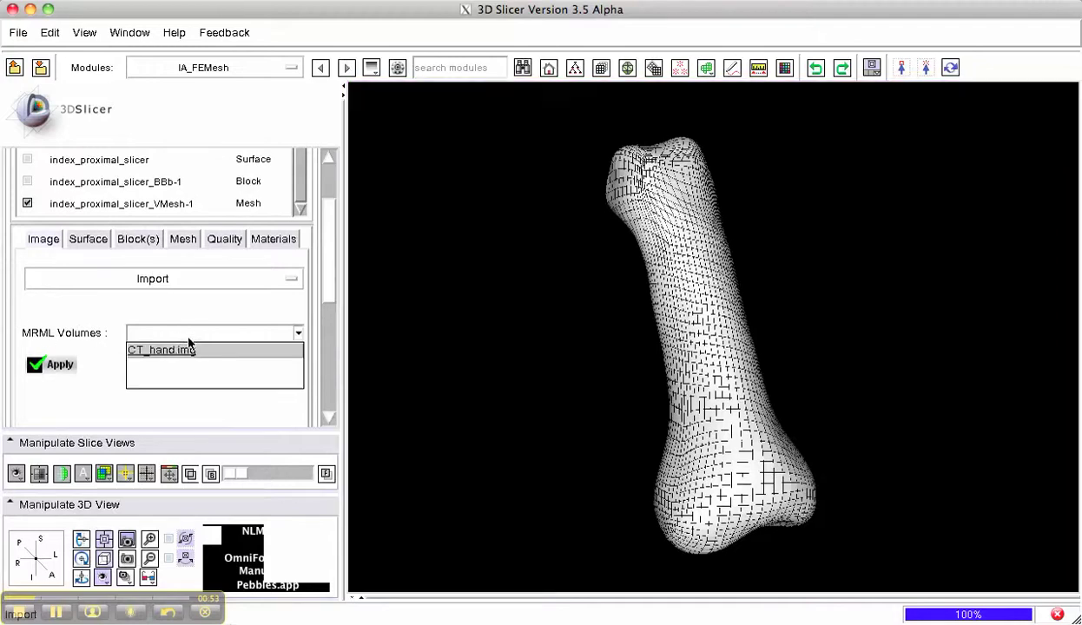
click(173, 351)
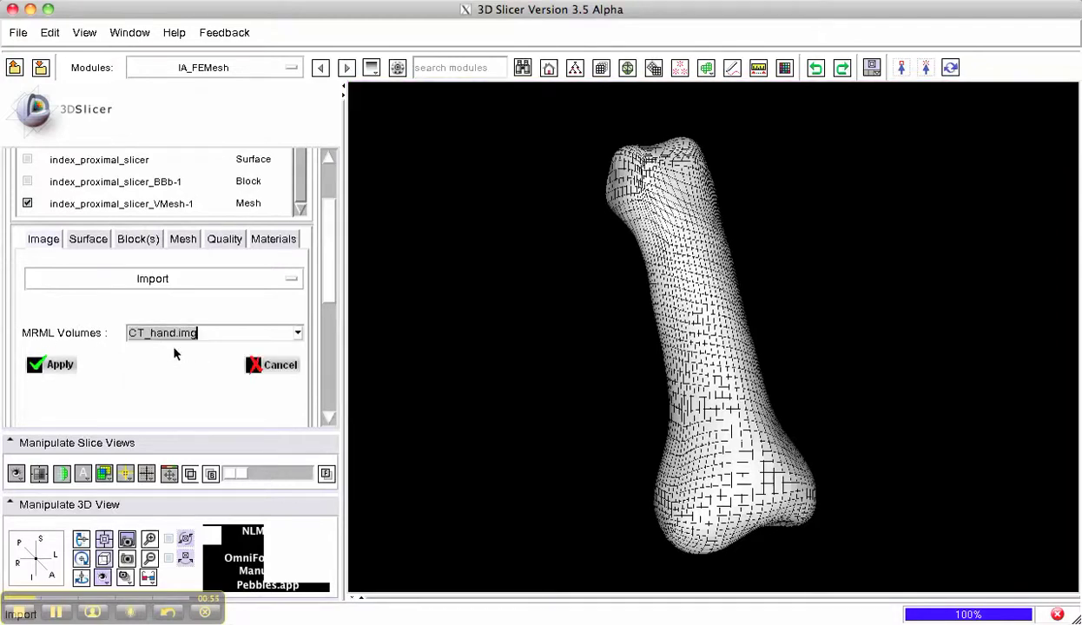
click(61, 365)
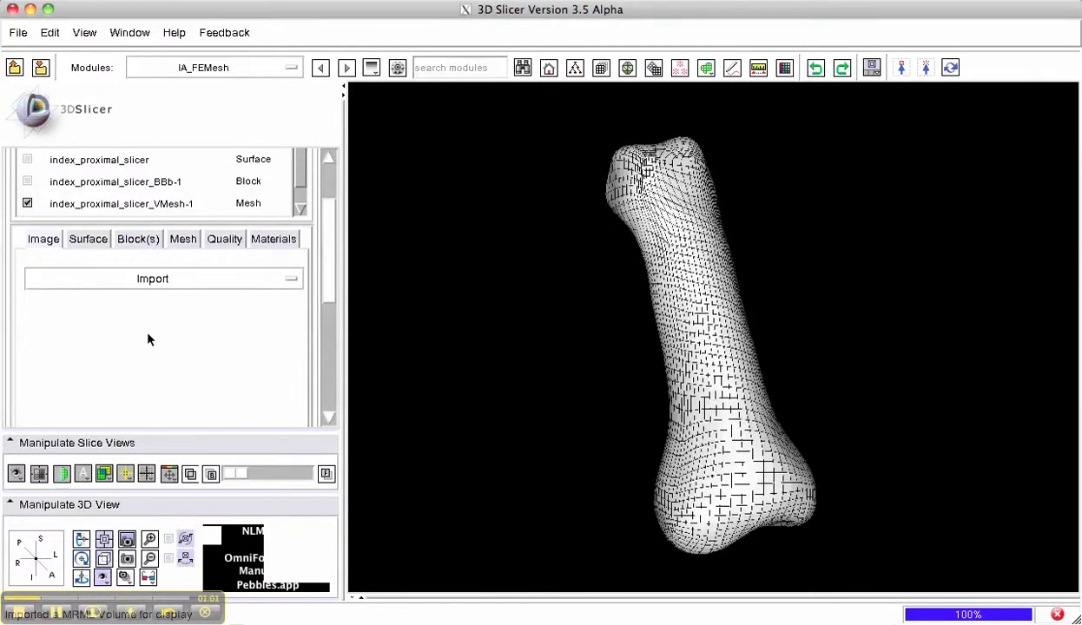
- Select Image-Based material assignment again in the Materials tab
click(252, 278)
click(255, 261)
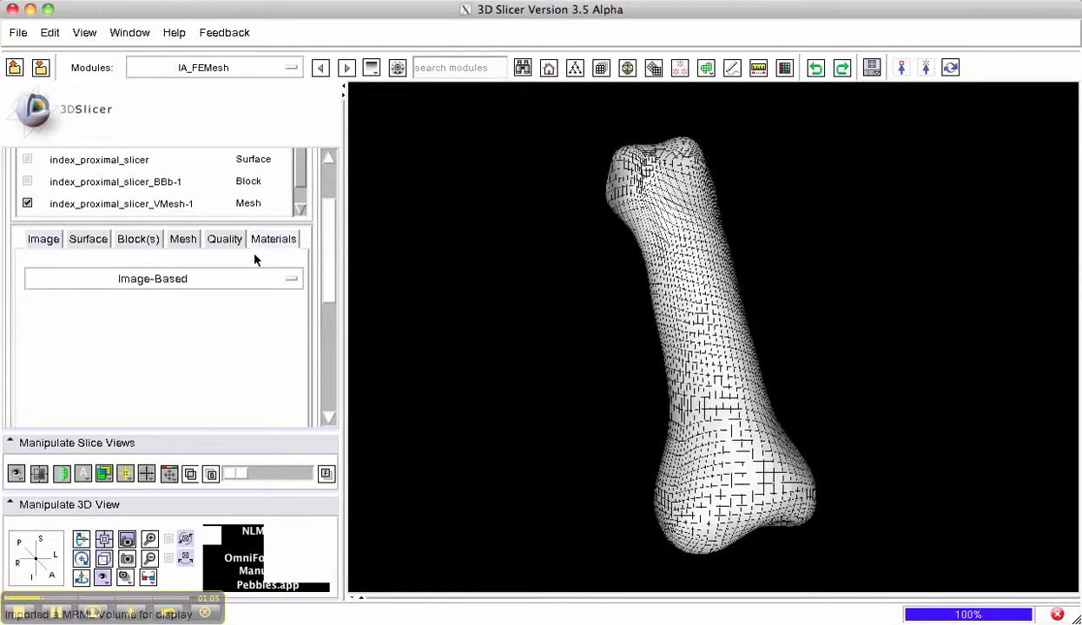
click(241, 287)
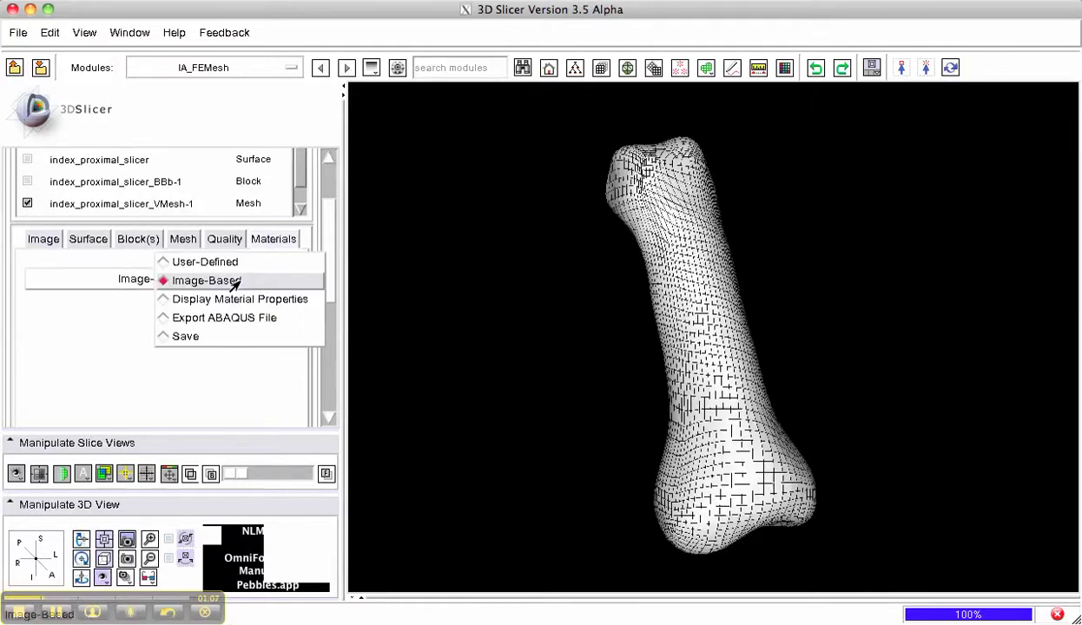
click(221, 287)
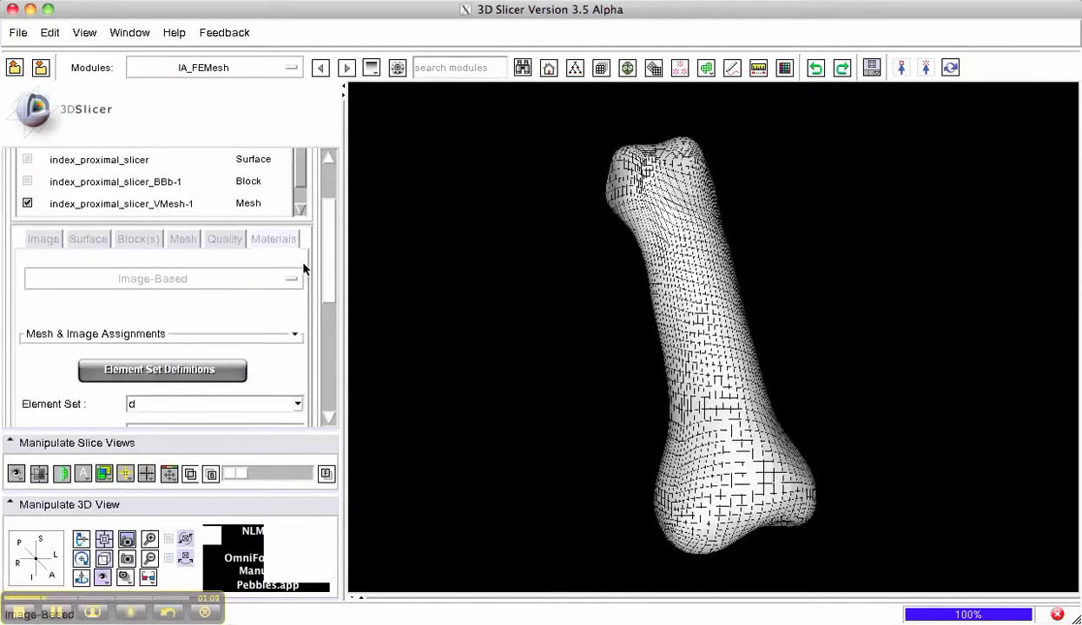
drag(325, 260, 325, 323)
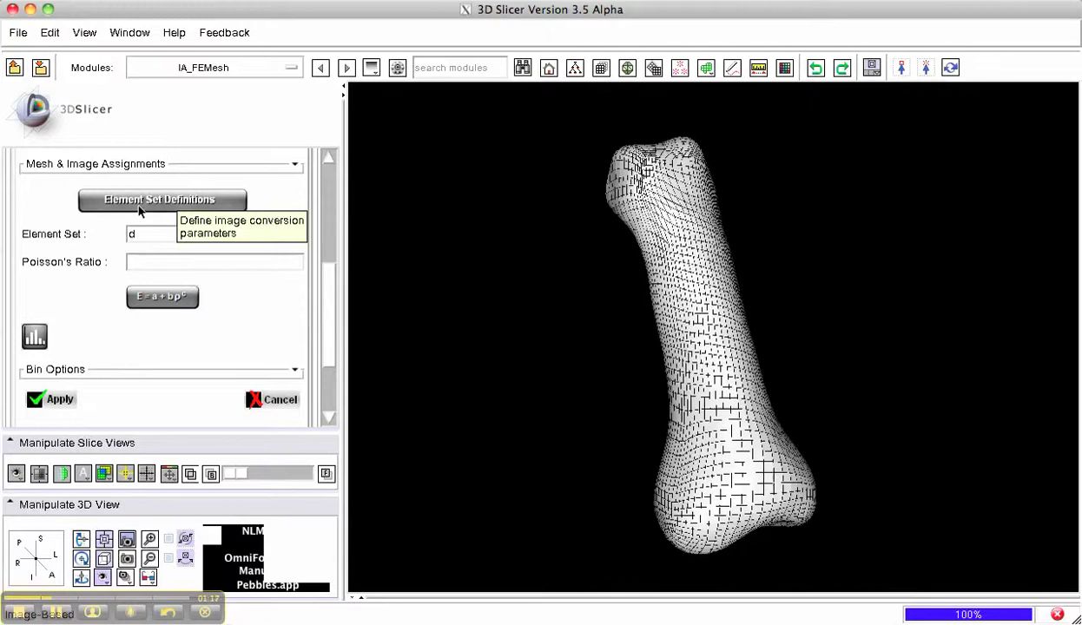
- Apply E = a + bρ^c with a=0, b=2875, c=3 and Average density calculation
click(155, 297)
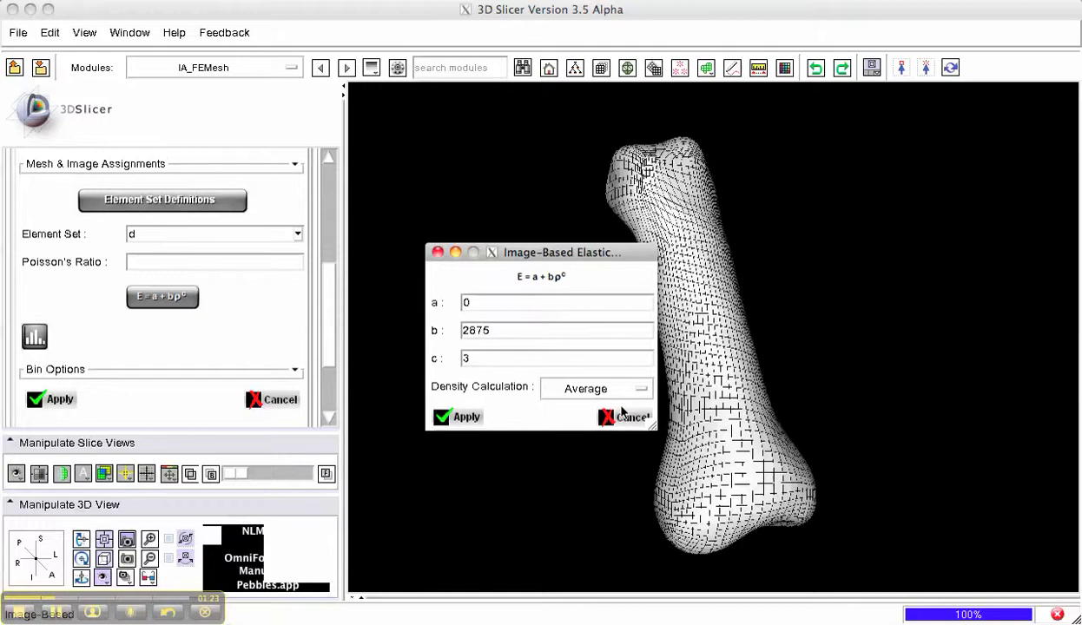
drag(652, 426, 851, 456)
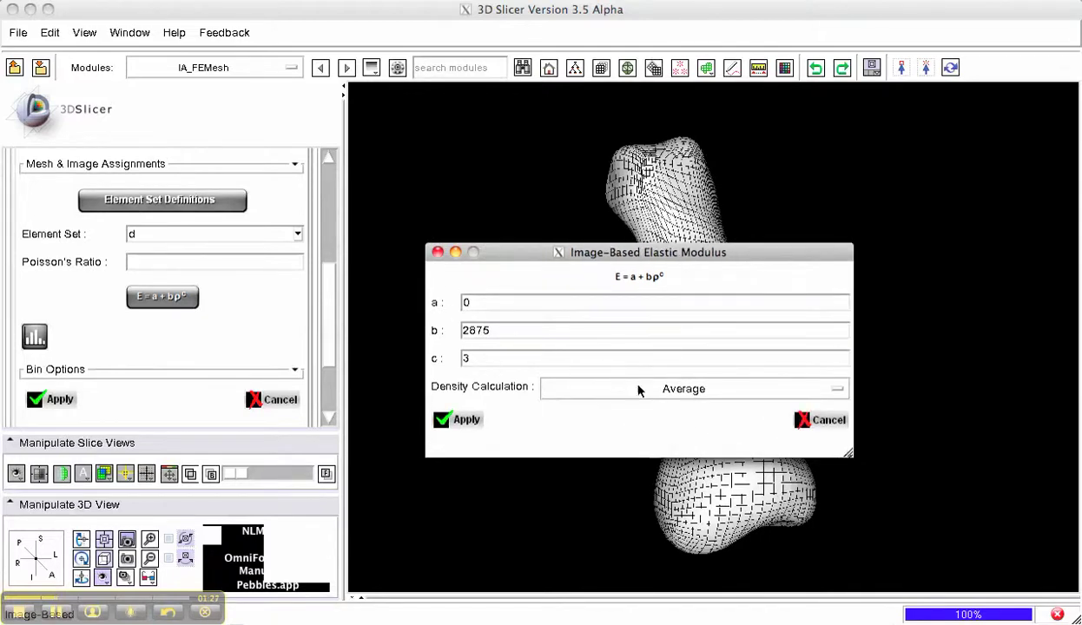
click(816, 419)
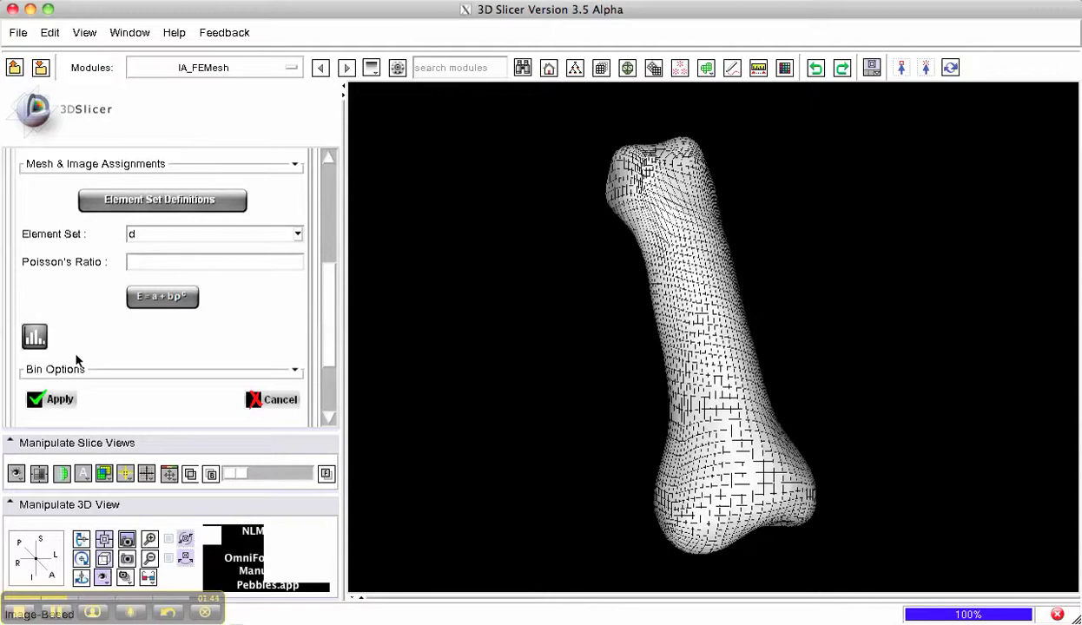
- Colour the mesh by elastic modulus (3681.400–5682.887), rotate it, and turn on a clipping plane
click(256, 401)
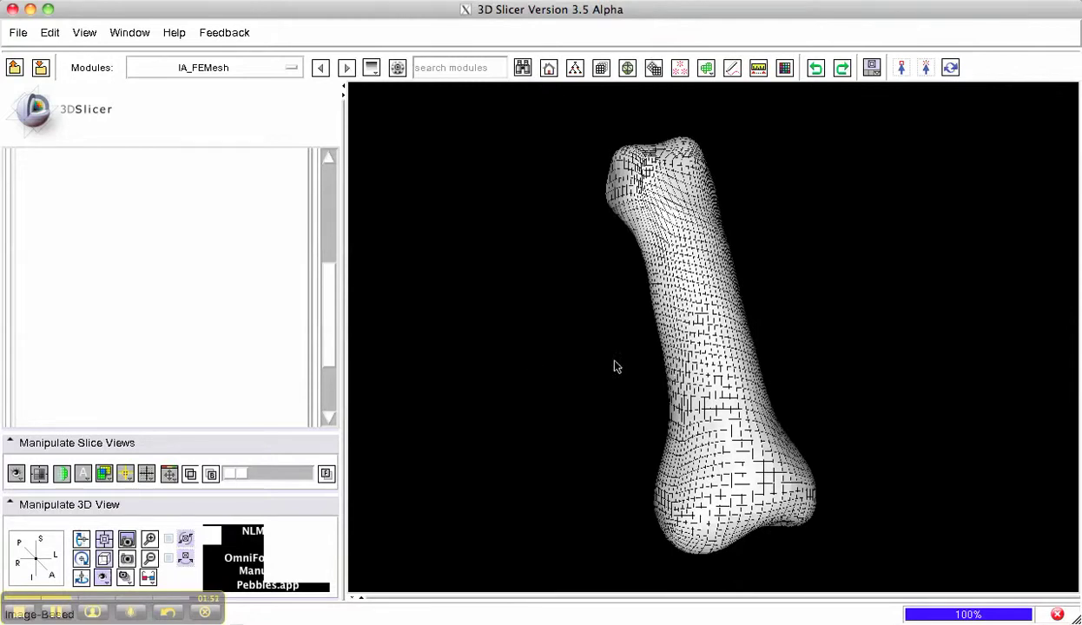
drag(333, 306, 329, 242)
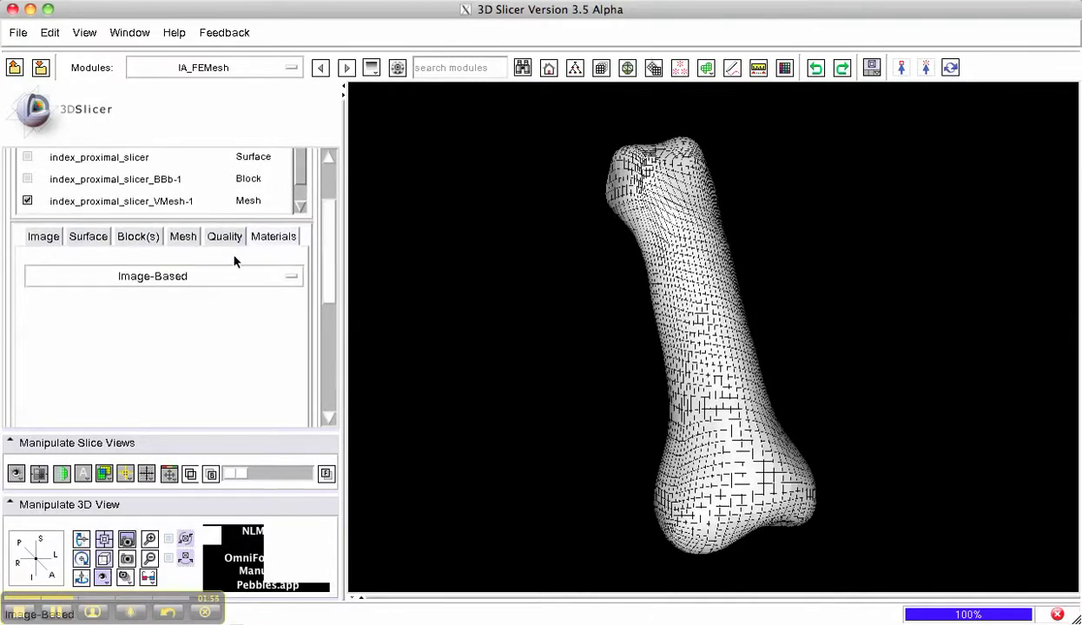
click(225, 276)
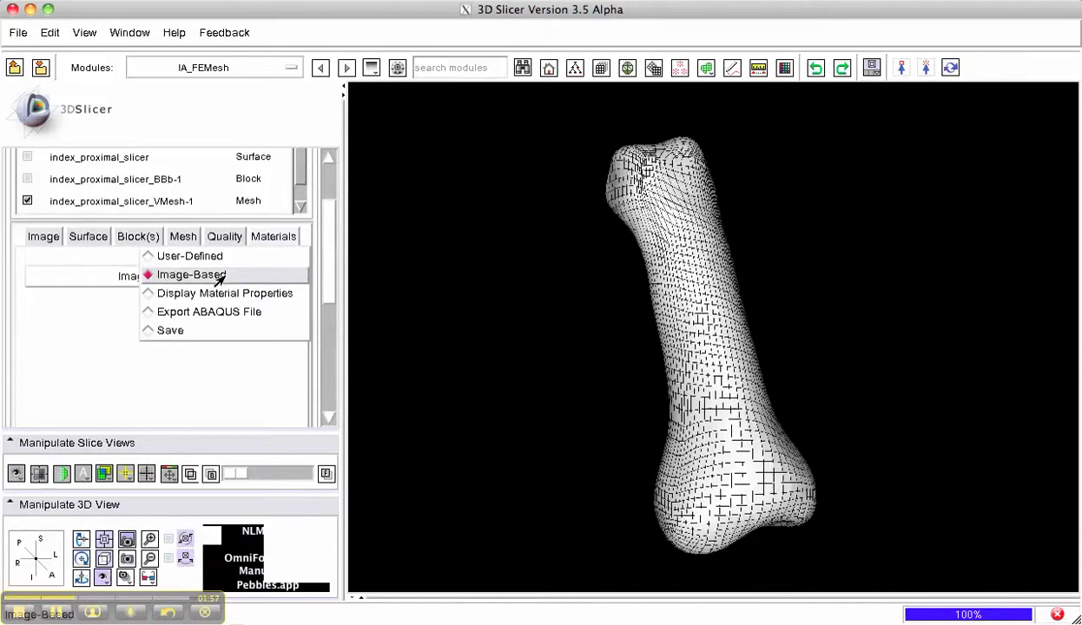
click(222, 293)
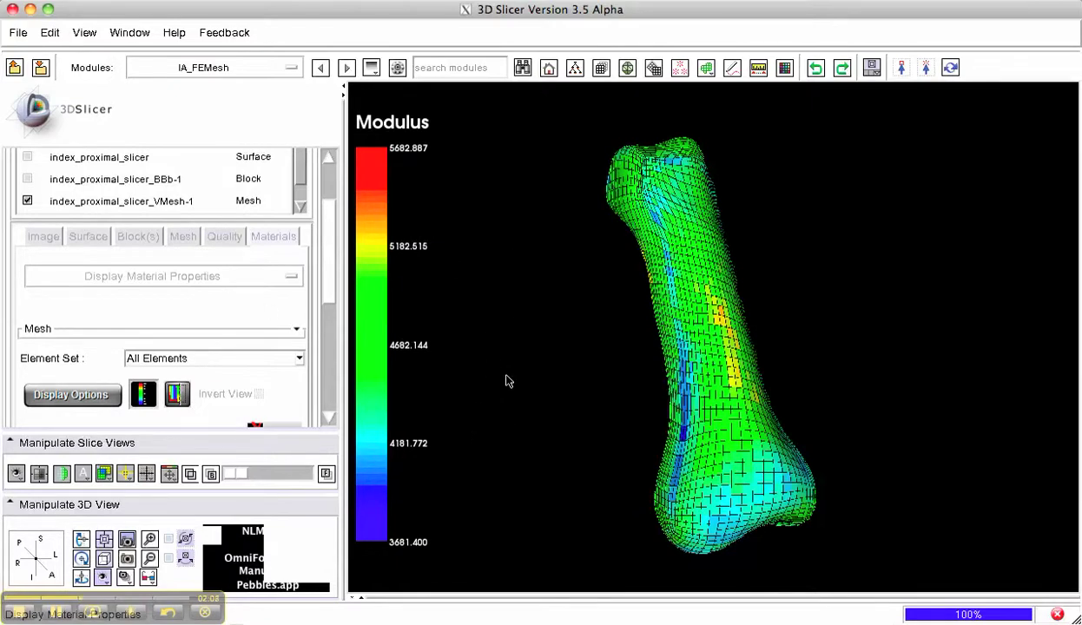
drag(651, 388, 707, 302)
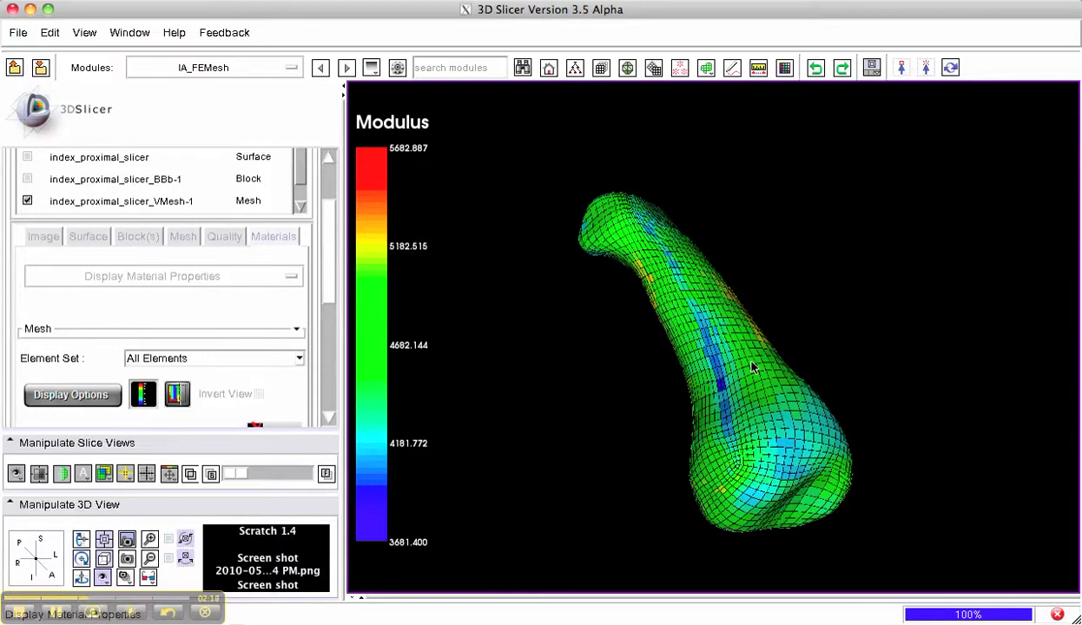
click(179, 395)
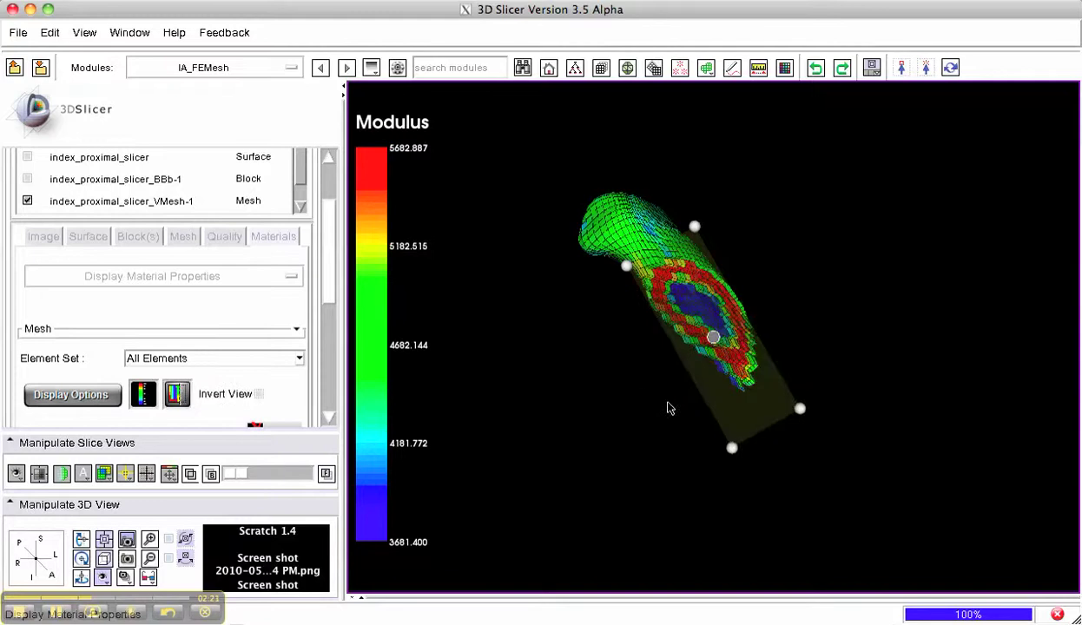
- Drag the clip plane to expose the blue low-modulus core ringed by red, and zoom in
drag(715, 342, 732, 318)
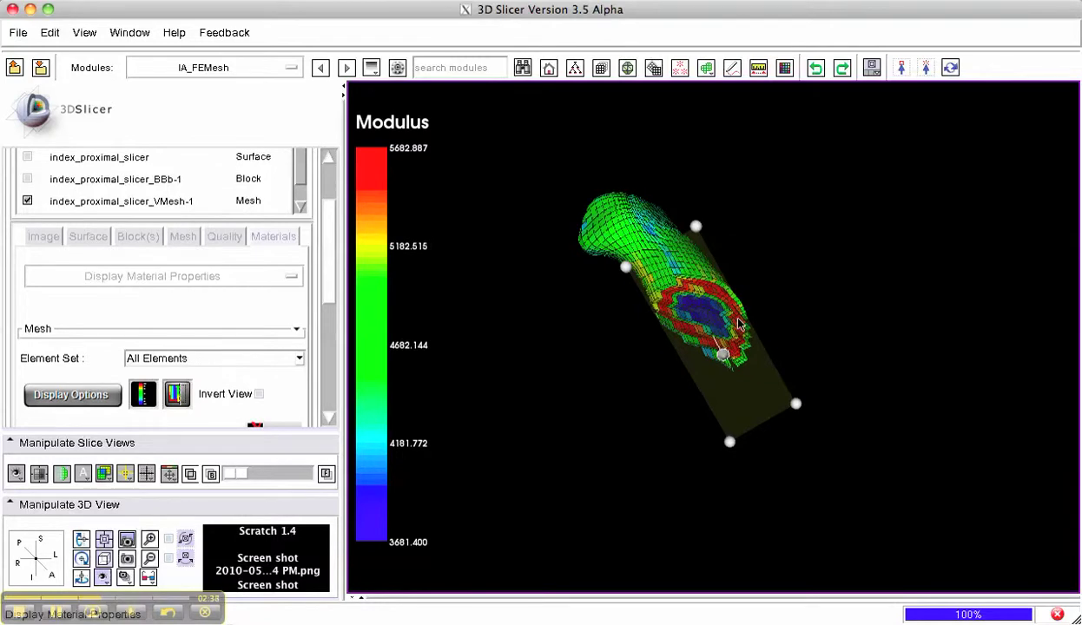
scroll(879, 300, up, 3)
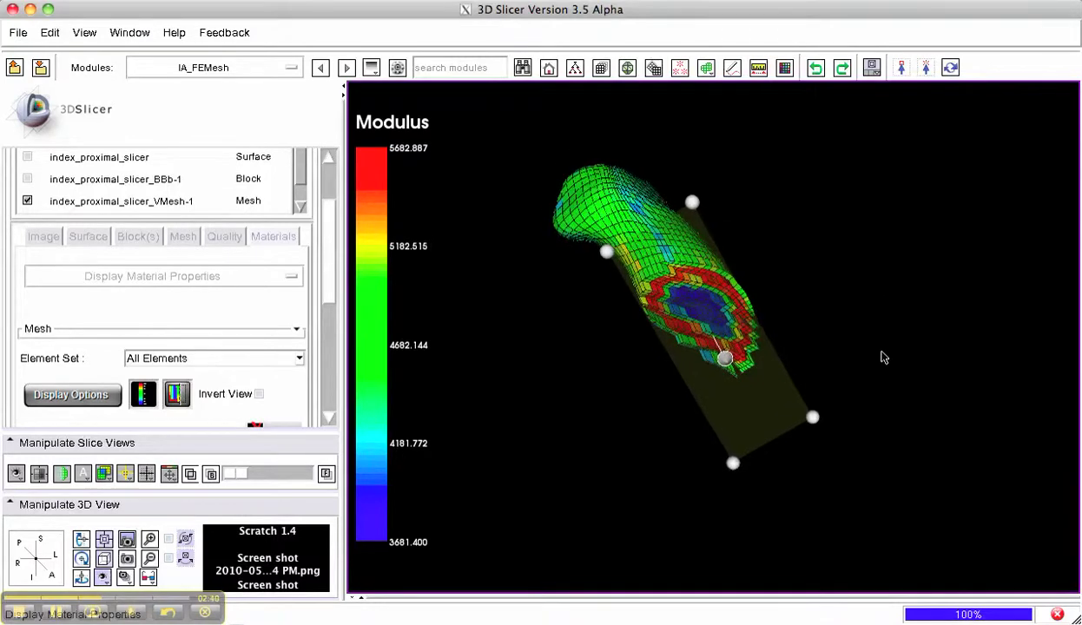
scroll(882, 358, up, 5)
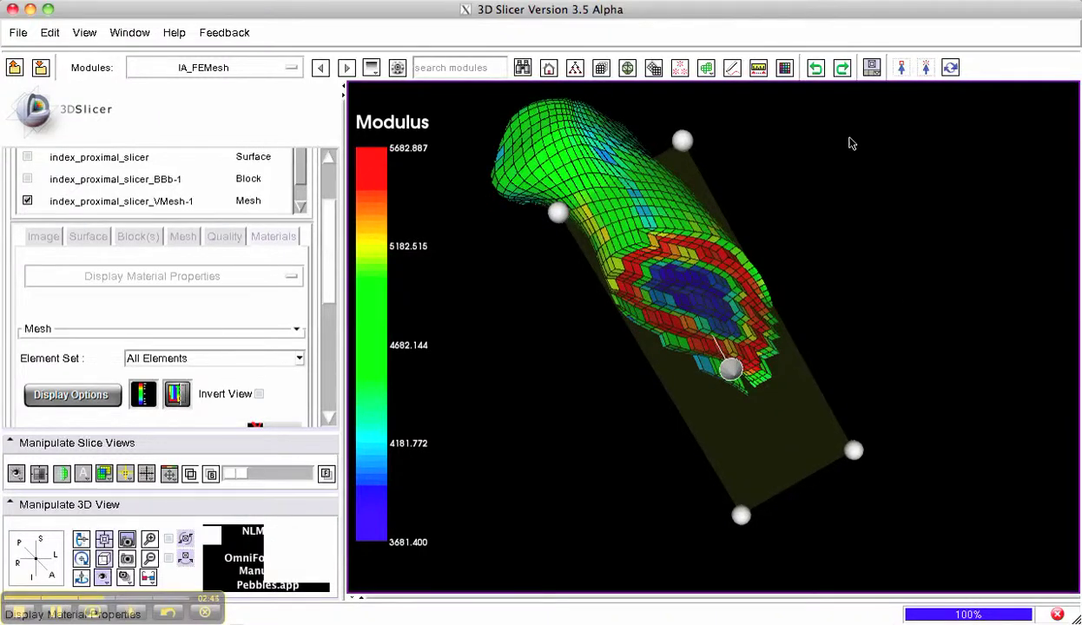
click(872, 67)
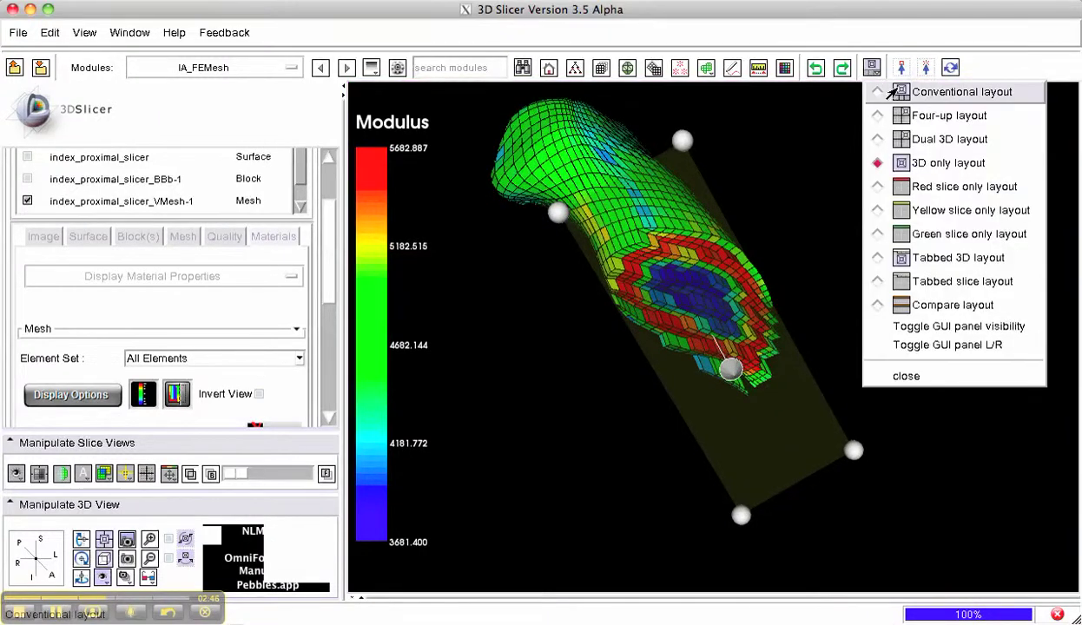
- Switch to Conventional layout, show the coronal CT slice in 3D, and move it to 16.6
click(895, 91)
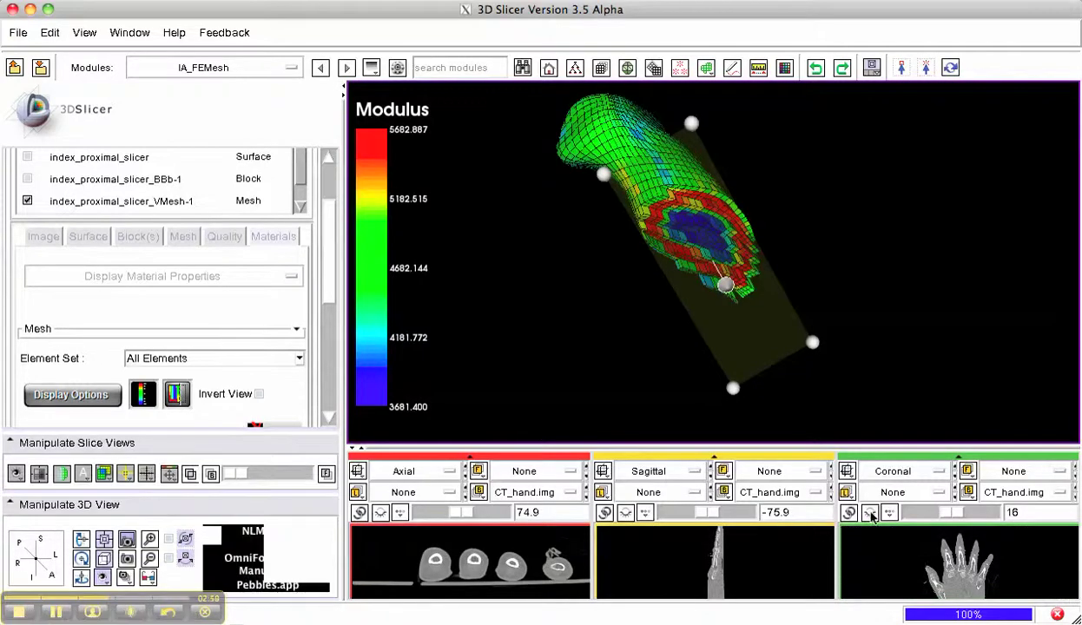
click(870, 513)
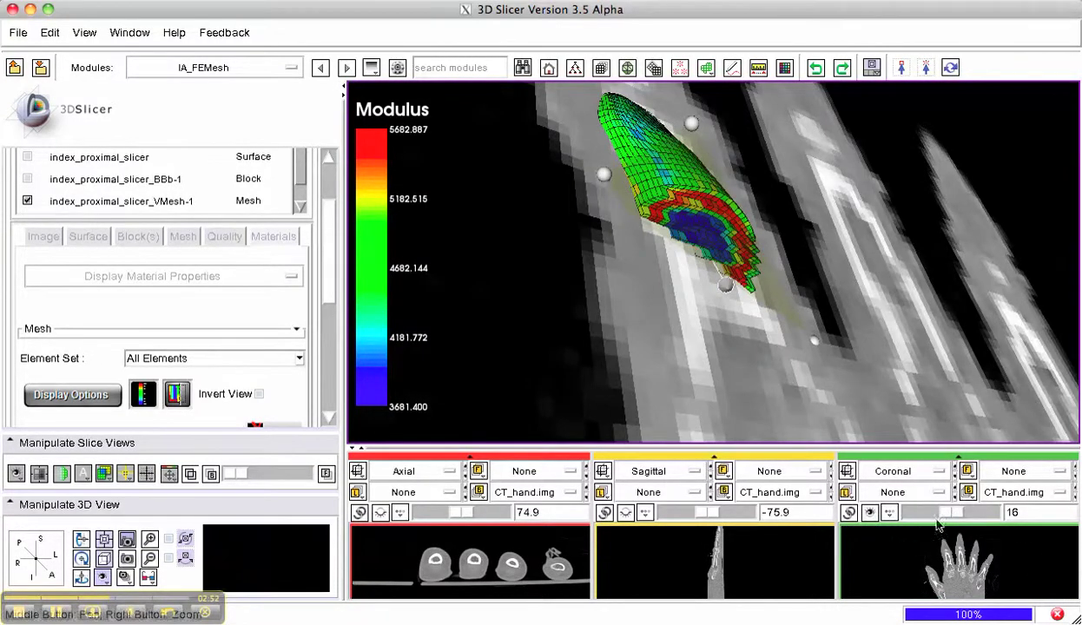
scroll(1028, 564, down, 3)
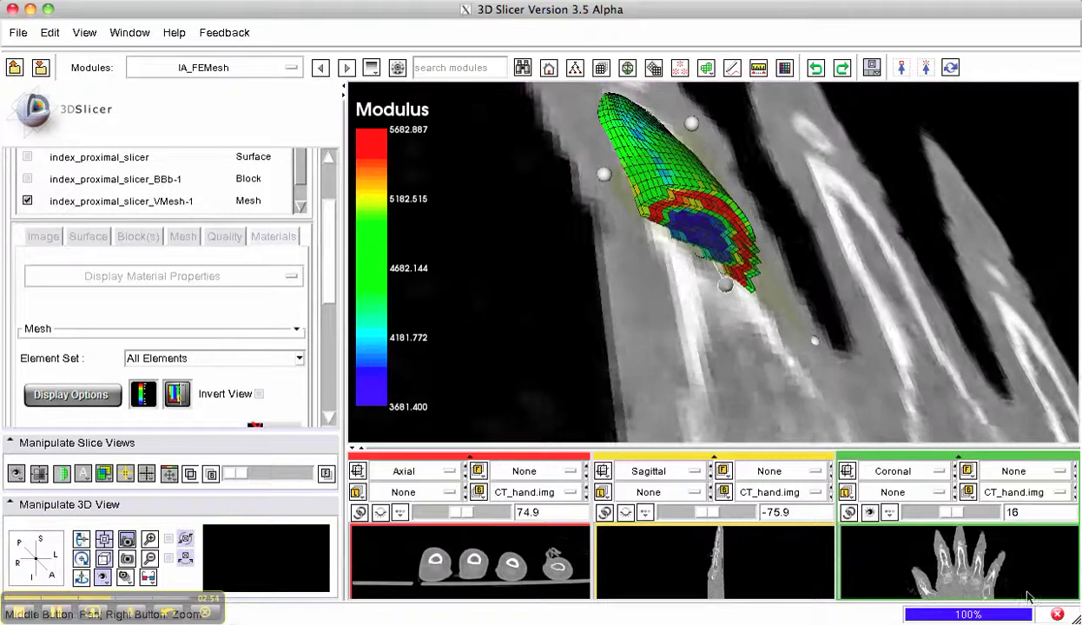
scroll(1027, 598, down, 3)
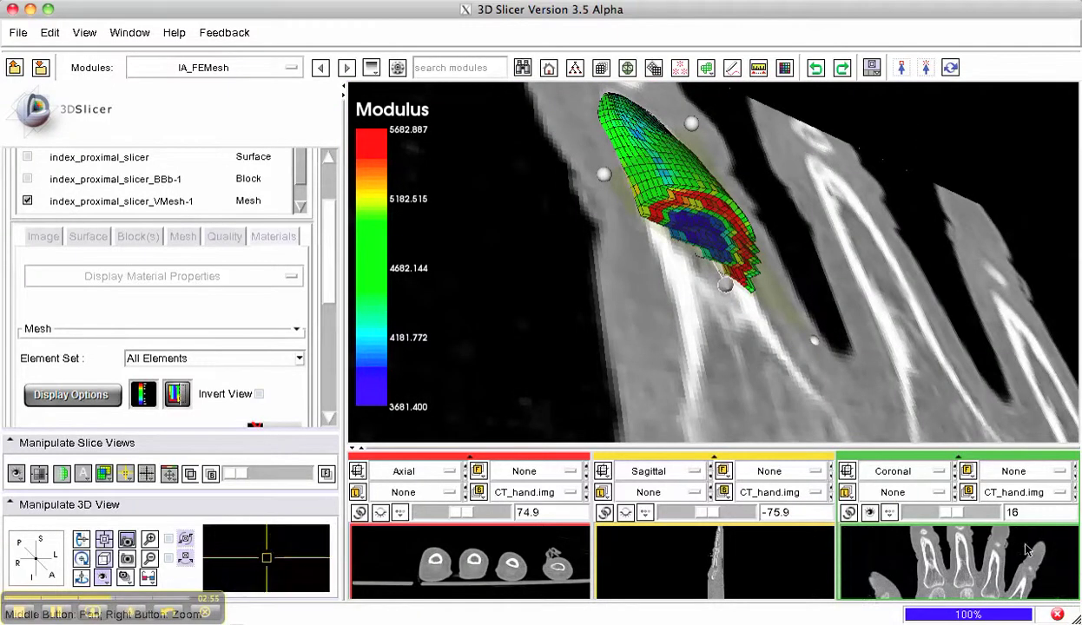
scroll(1027, 549, down, 4)
drag(848, 281, 705, 280)
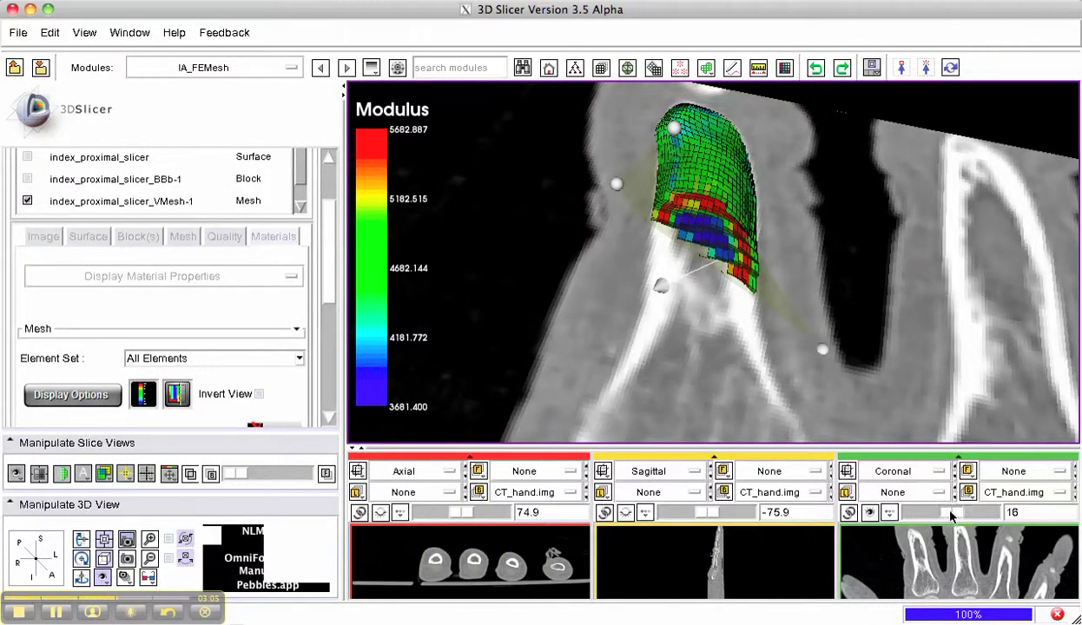
drag(949, 513, 951, 515)
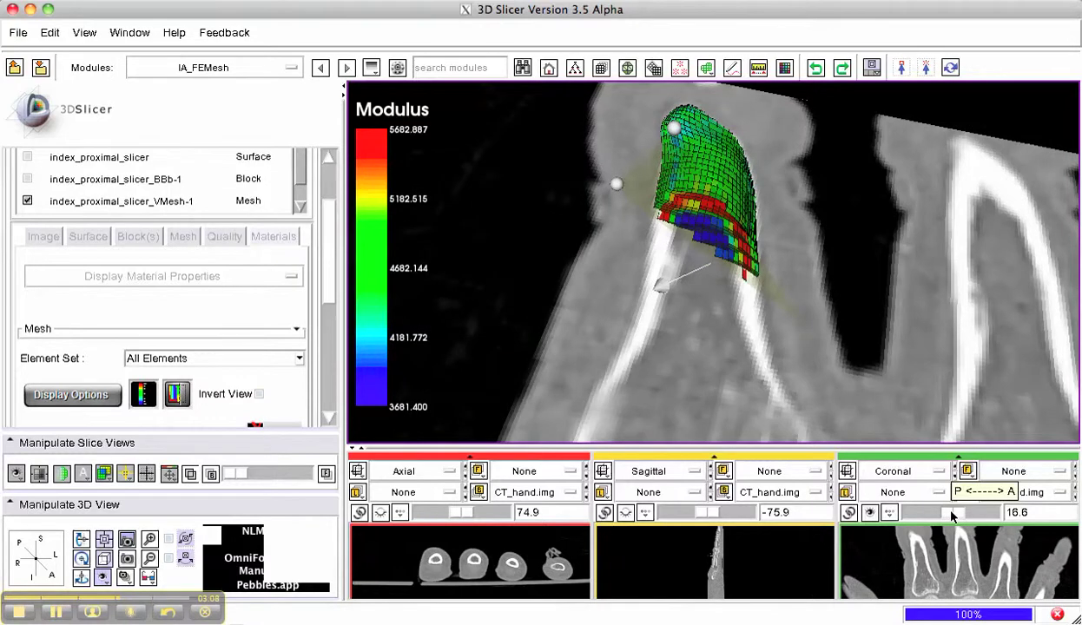